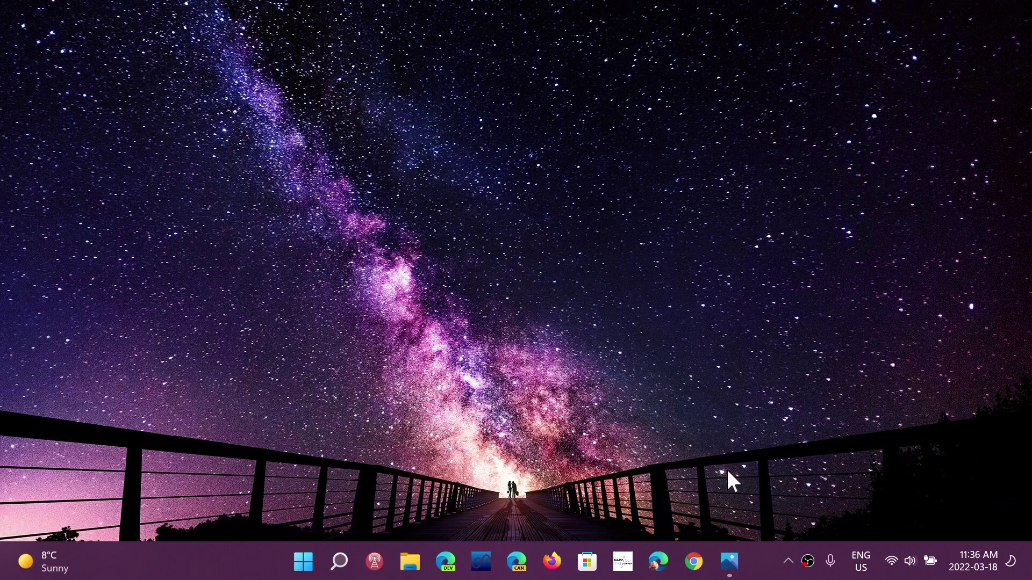
Play the new Outlook preview video fullscreen from the Photos icon on the taskbar.
{"action": "left_click", "coordinate": [729, 561]}
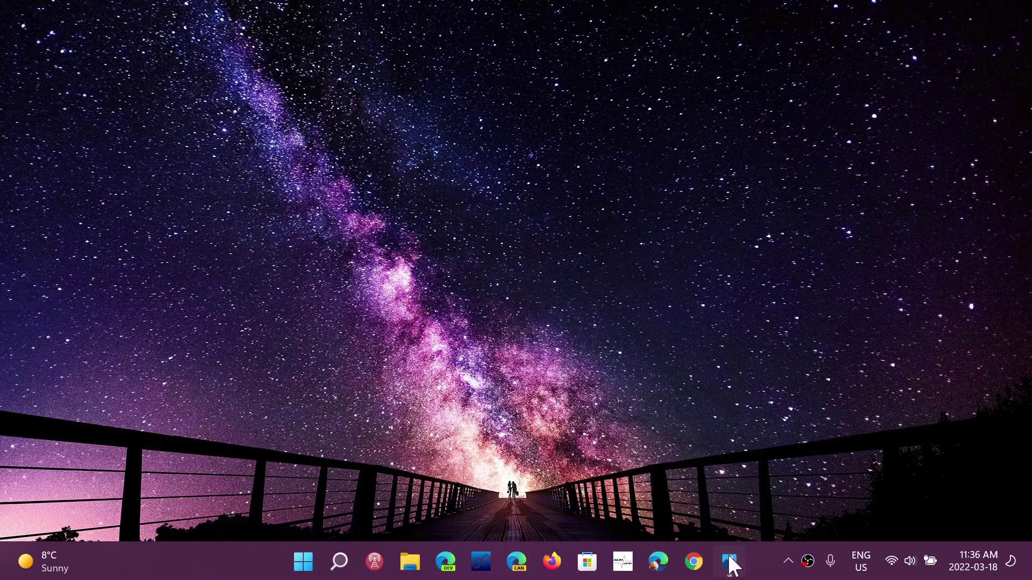